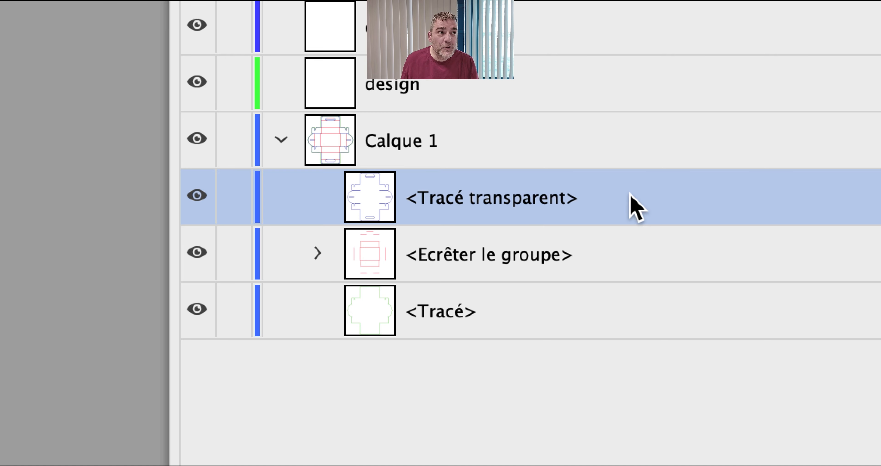
Narrow the Layers panel and clear the artwork selection, making the Selection tool active.
click(688, 360)
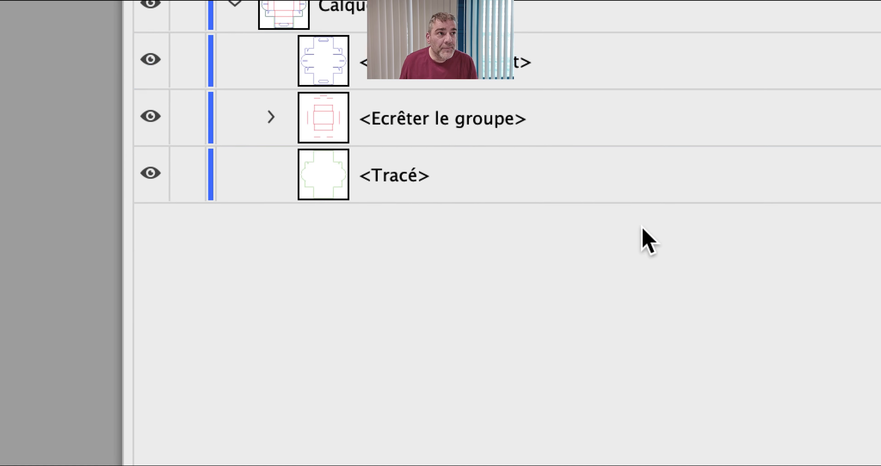
click(706, 192)
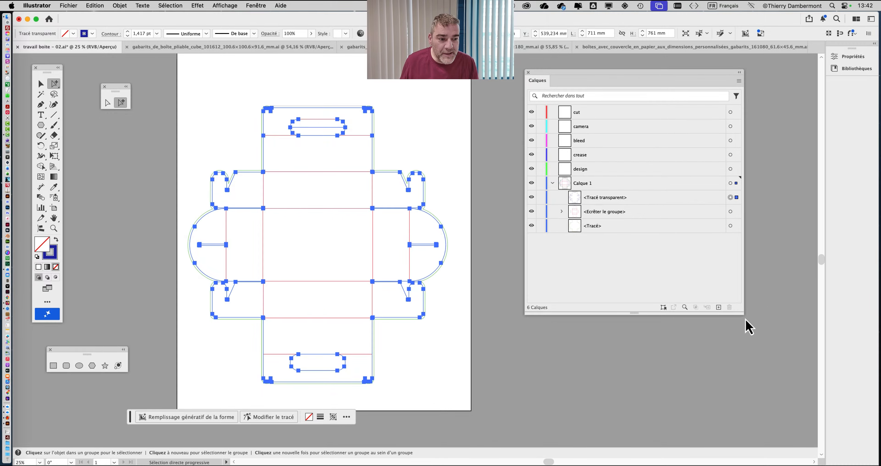
drag(743, 312, 688, 315)
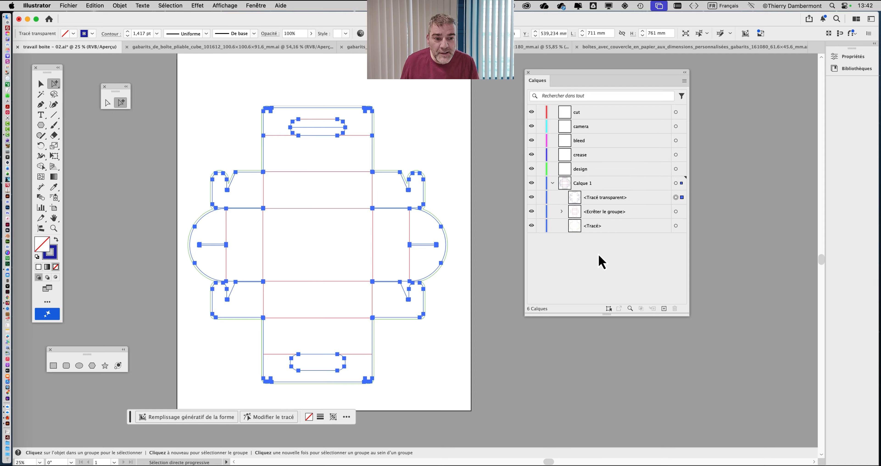
click(449, 177)
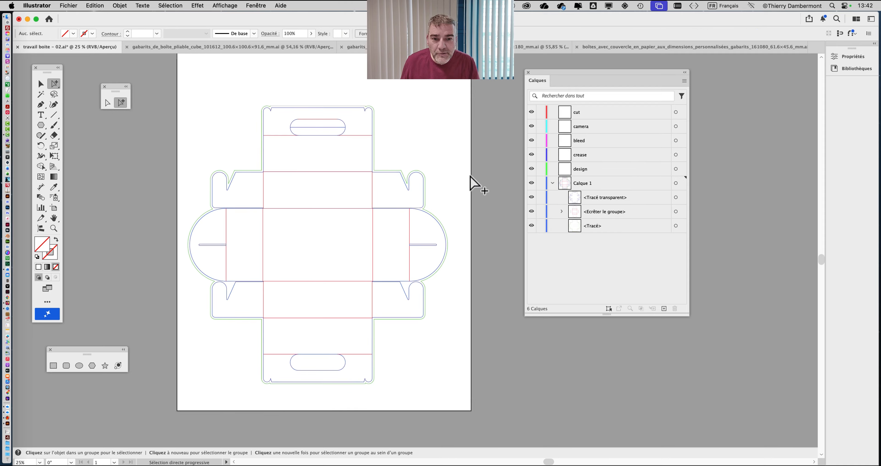
click(39, 88)
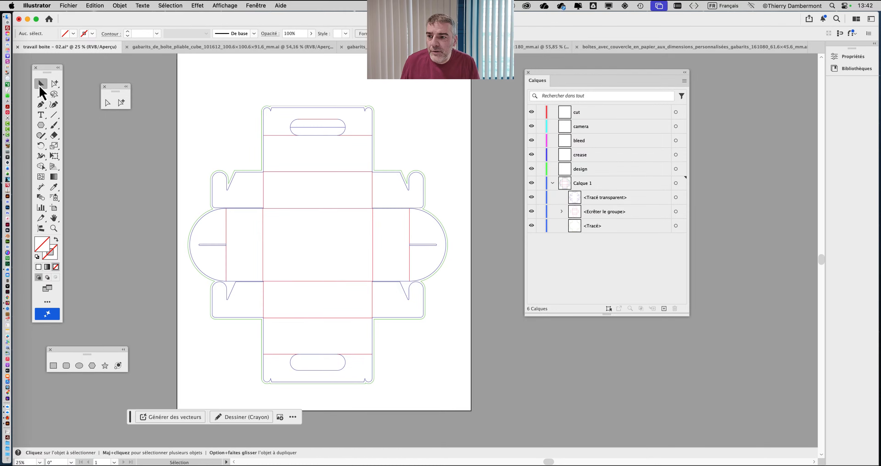
Move the transparent path with the blue cut lines from Calque 1 to the cut layer.
click(618, 201)
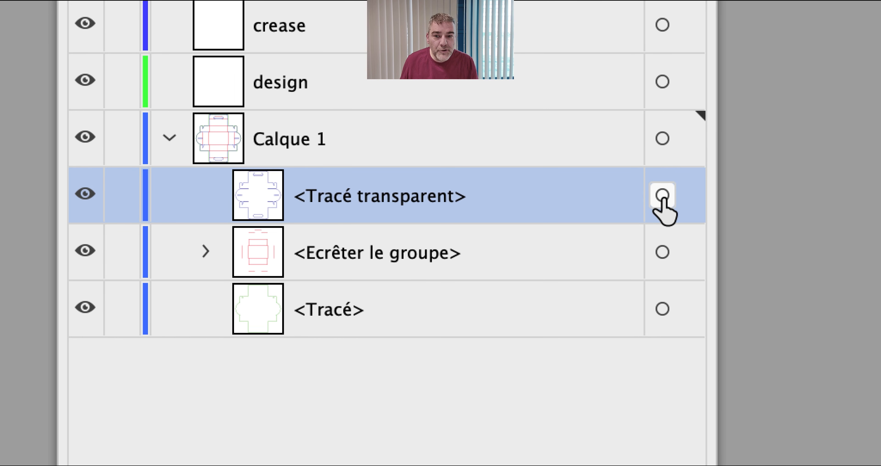
click(663, 196)
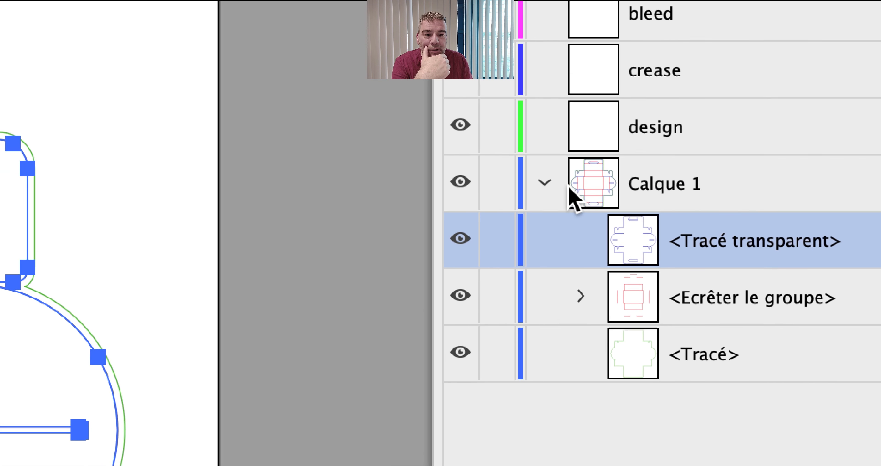
click(487, 182)
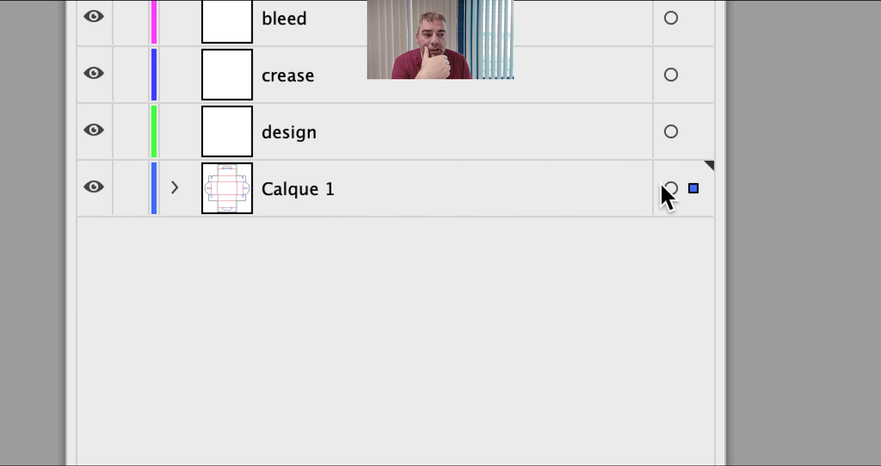
drag(666, 186, 665, 0)
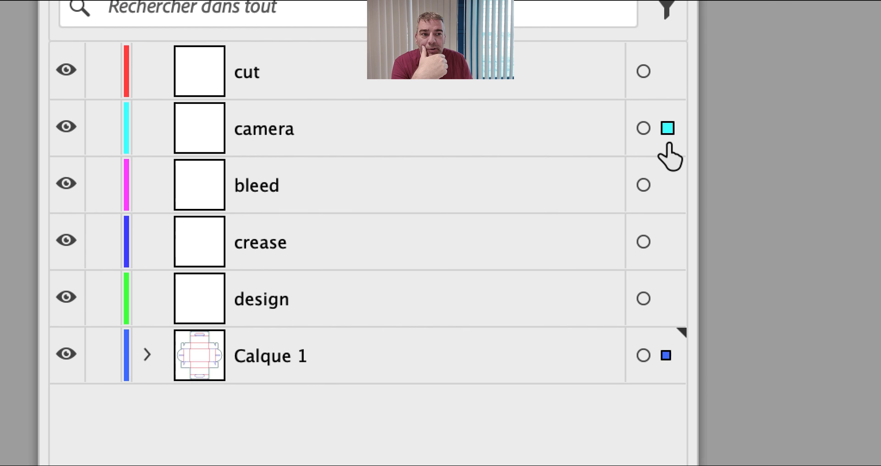
drag(668, 143, 668, 84)
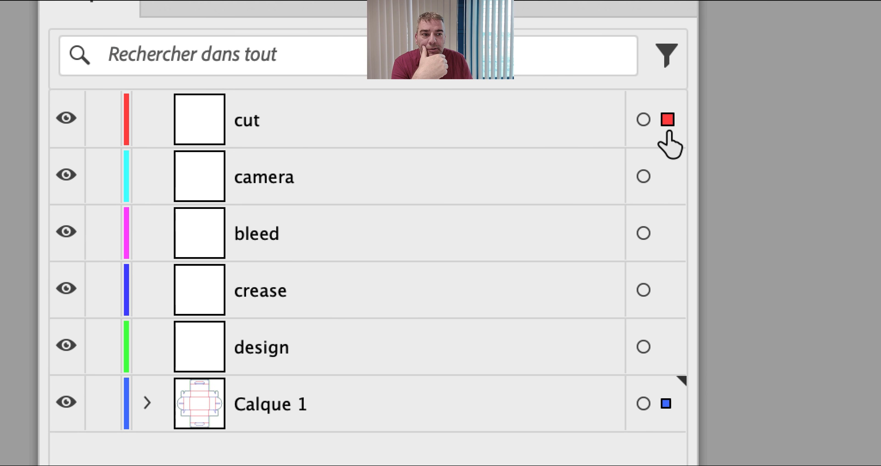
drag(668, 132, 668, 132)
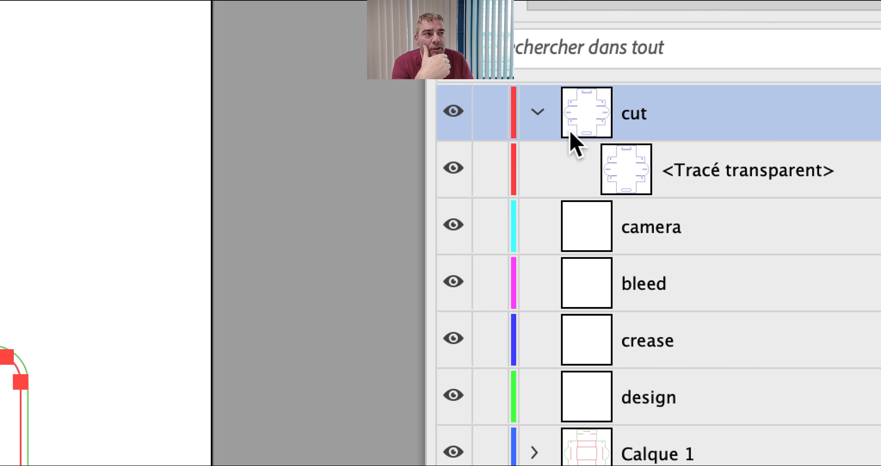
click(525, 110)
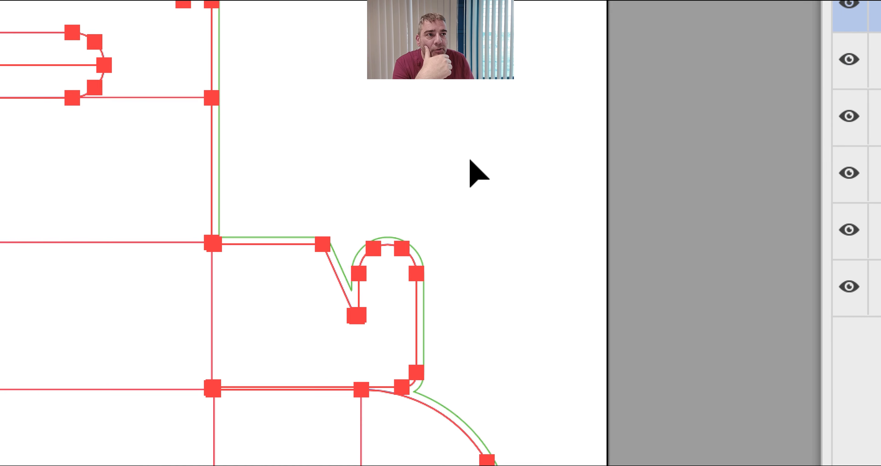
Deselect the artwork and toggle the cut layer's visibility off and on to check its contents.
click(55, 273)
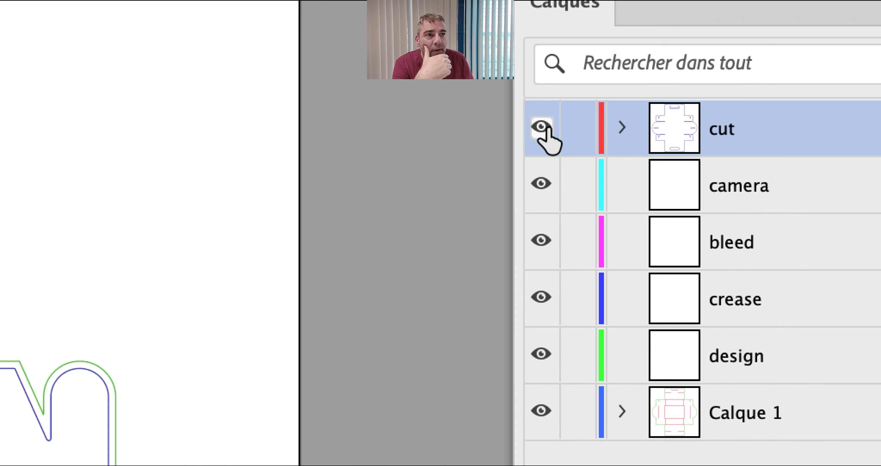
click(542, 126)
click(541, 126)
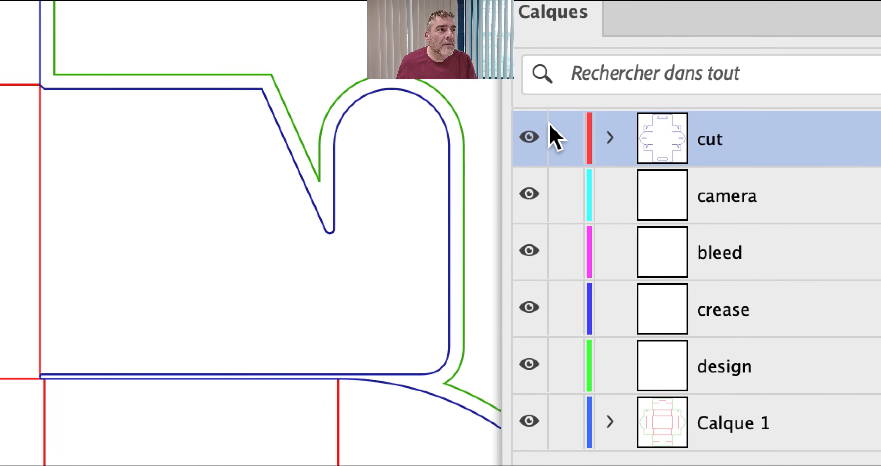
click(532, 137)
click(532, 136)
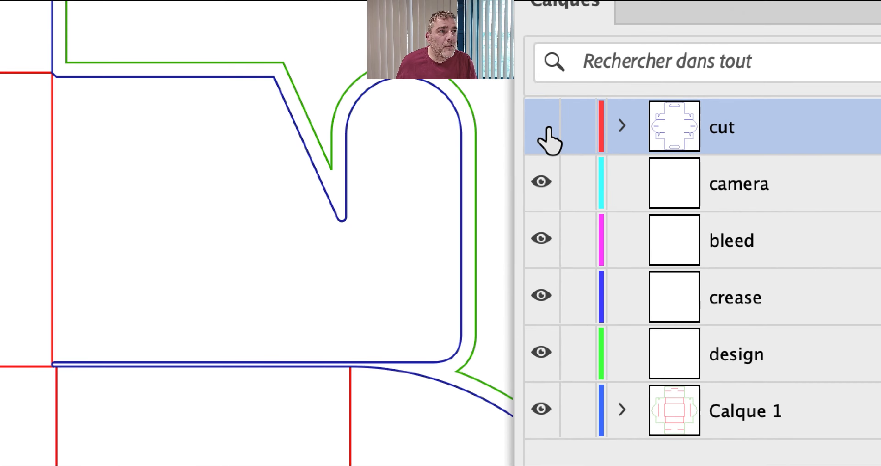
click(549, 129)
click(549, 129)
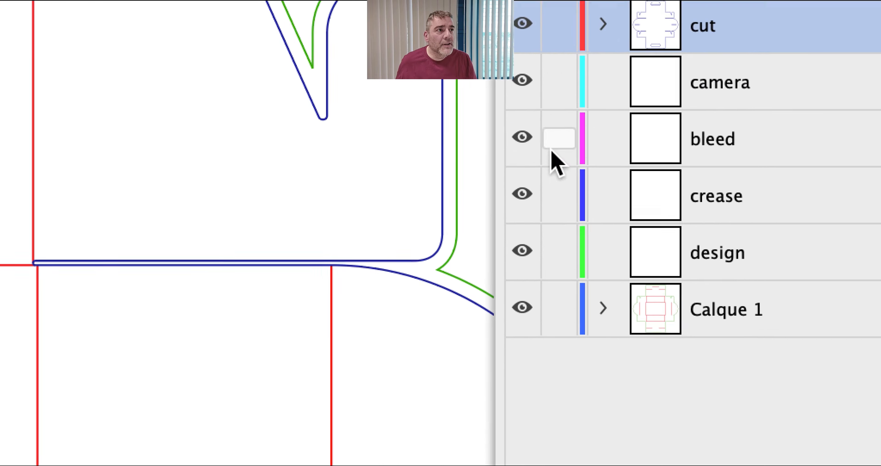
Move the clipped group with the red fold lines from Calque 1 to the crease layer.
click(622, 410)
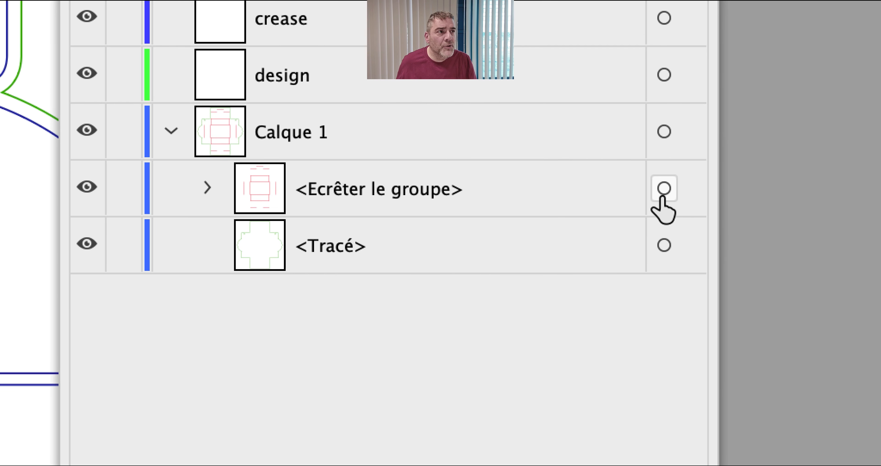
click(664, 188)
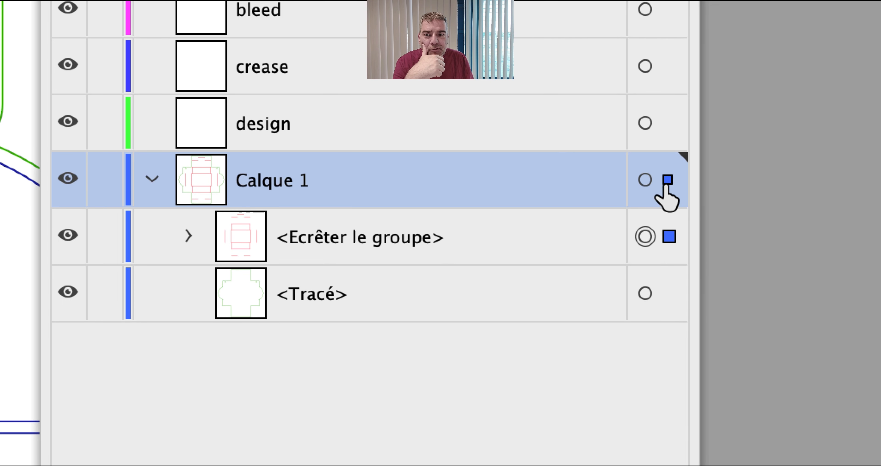
drag(667, 180, 669, 83)
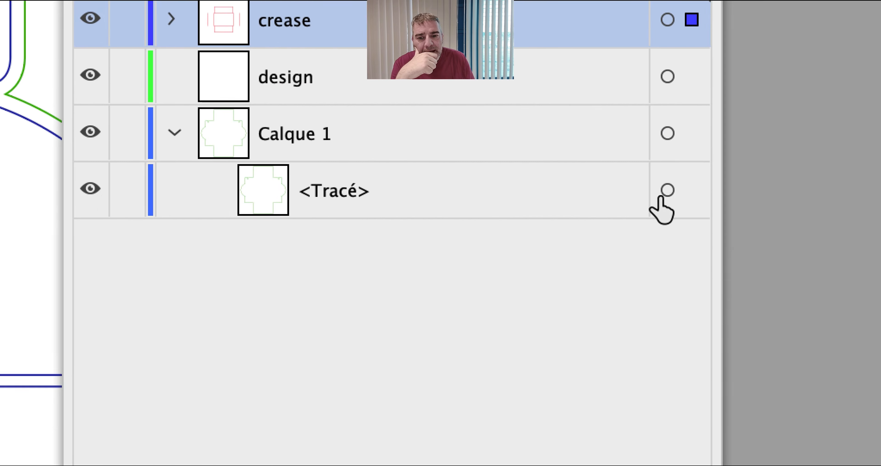
Move the remaining green outline path from Calque 1 to the bleed layer.
click(668, 190)
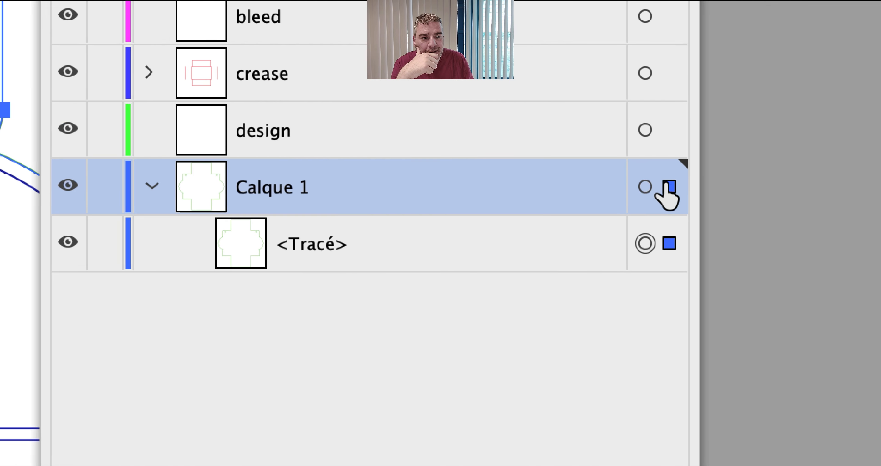
drag(665, 185, 666, 35)
mouse_move(667, 166)
mouse_down()
mouse_move(669, 117)
mouse_move(668, 159)
mouse_up()
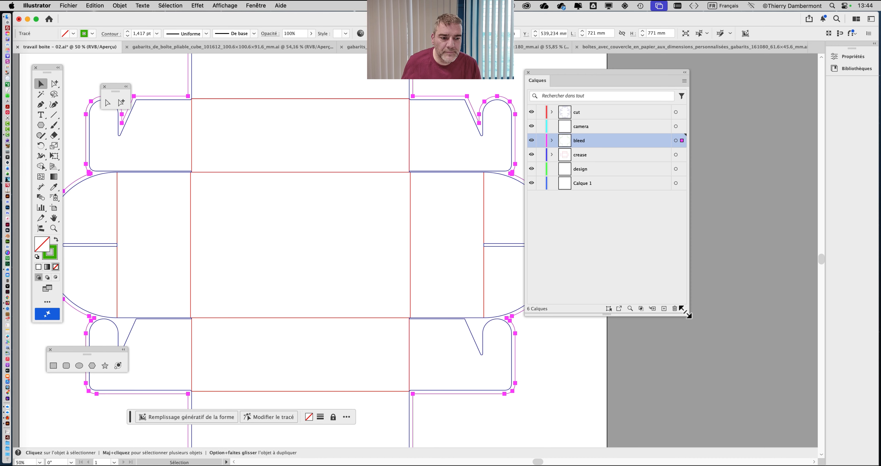
Widen the Layers panel and delete the empty Calque 1 layer.
drag(686, 315, 748, 306)
click(613, 242)
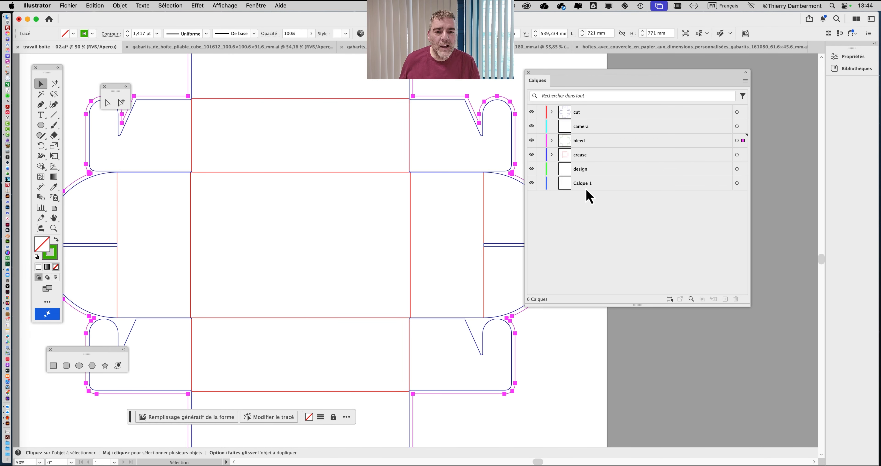
click(607, 185)
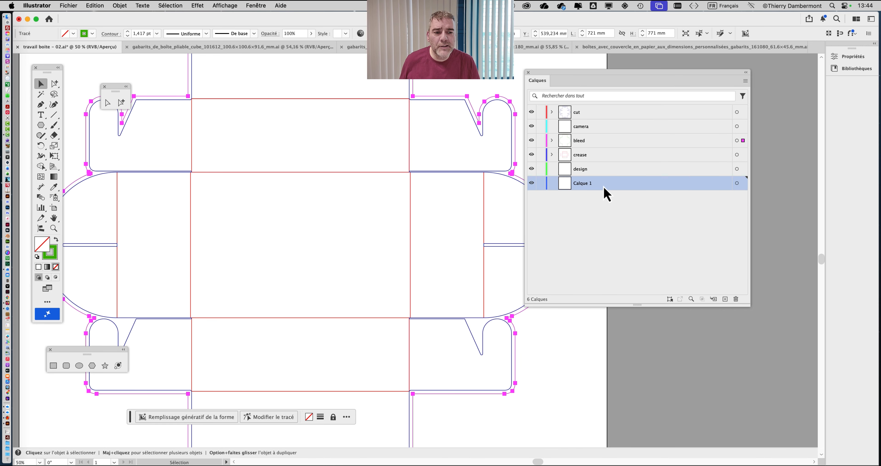
key(super+c)
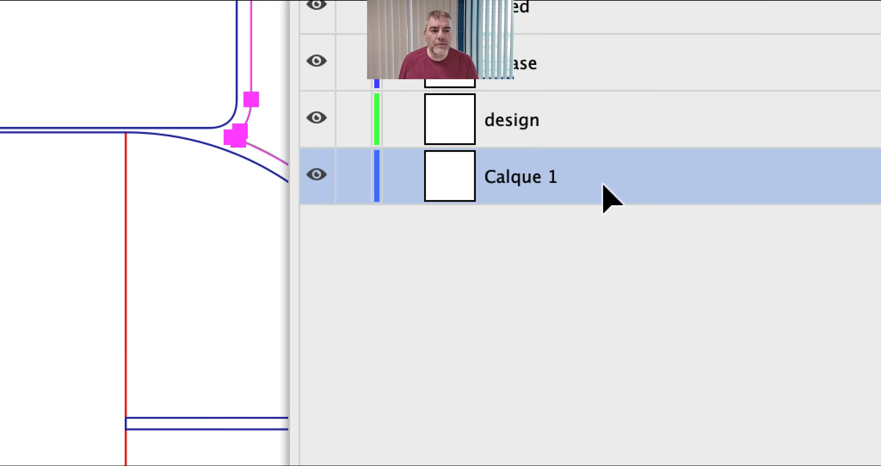
drag(632, 185, 818, 273)
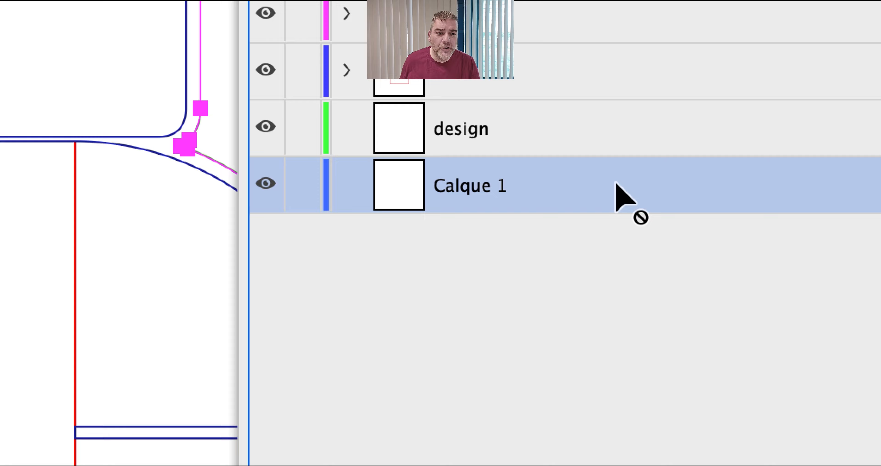
drag(646, 207, 709, 279)
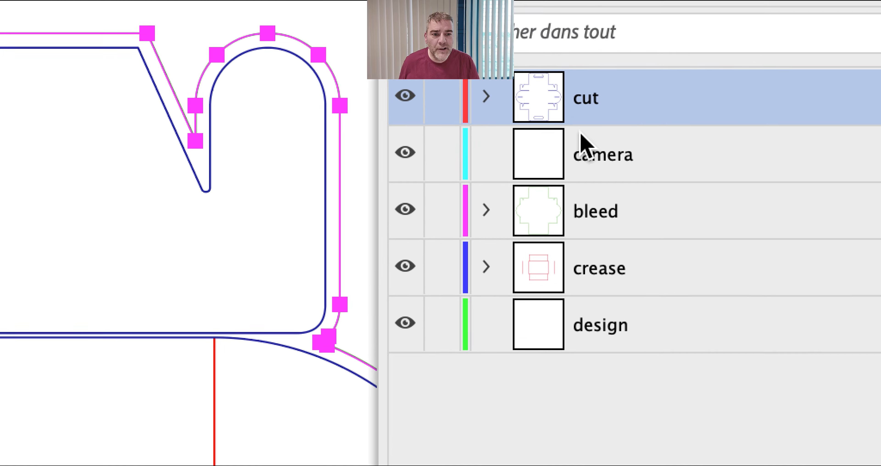
Move the camera layer above the cut layer, to the top of the layer stack.
click(596, 164)
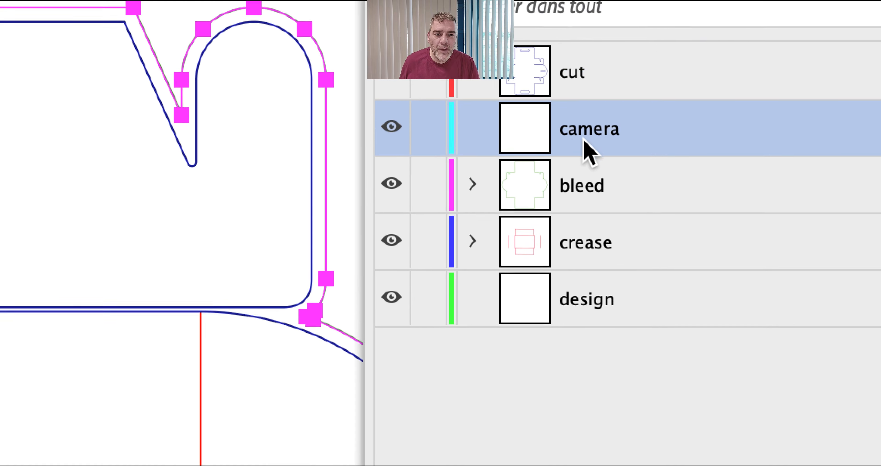
drag(660, 135, 653, 54)
drag(596, 126, 599, 128)
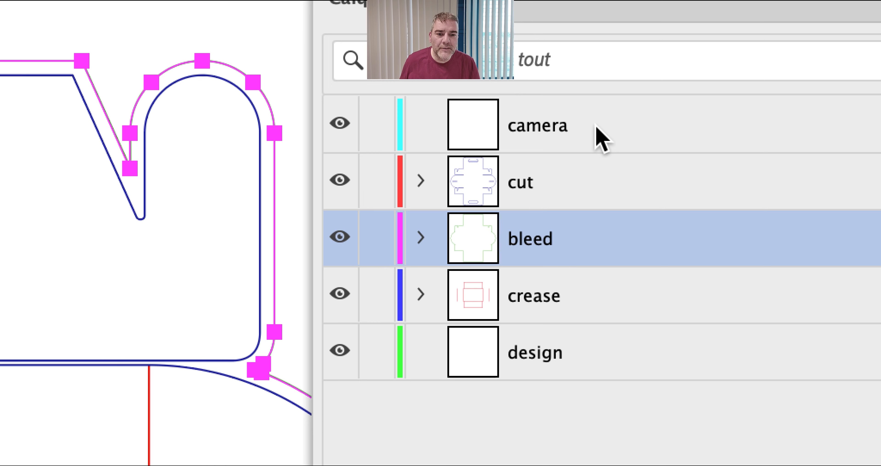
click(596, 126)
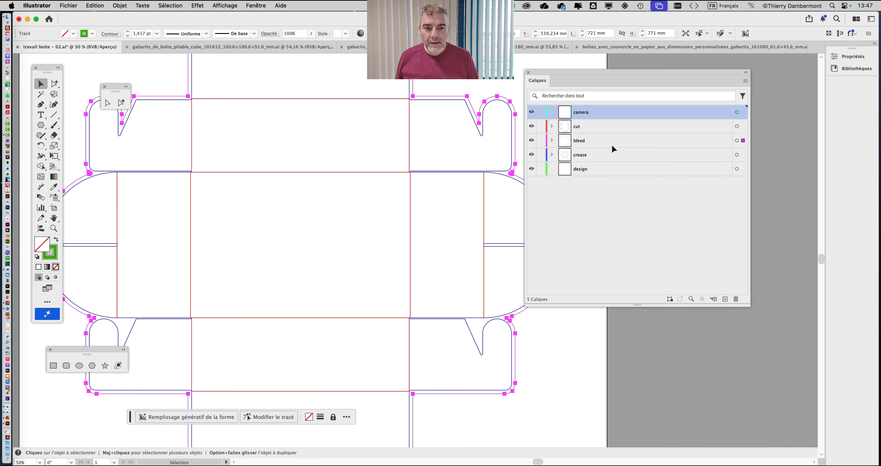
Save the document under the new name "travail boite - 03.ai" as an Illustrator 2020 file, with PDF compatibility and compression.
click(68, 5)
click(106, 100)
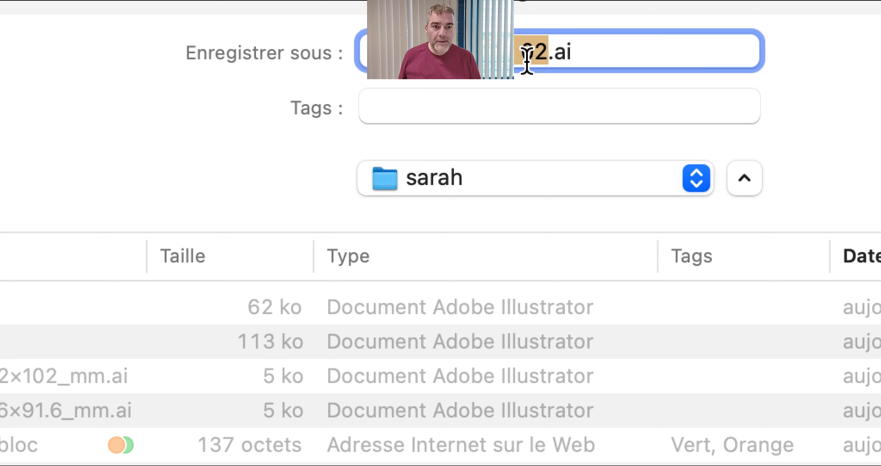
click(539, 59)
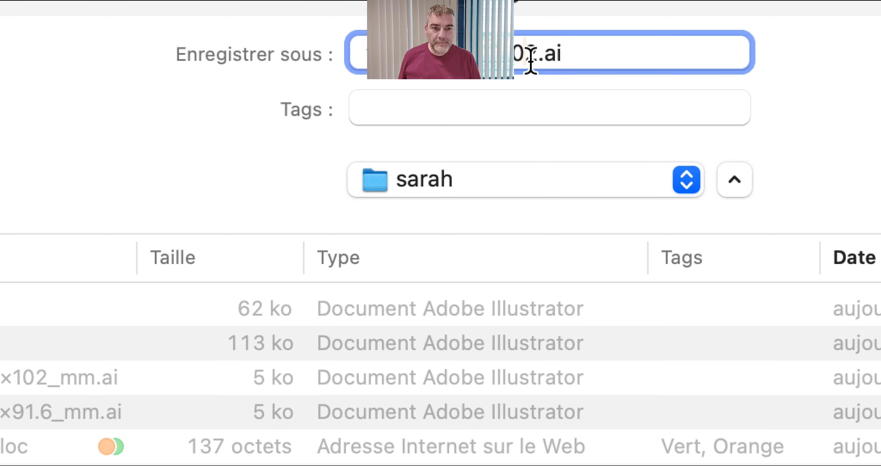
drag(546, 58, 540, 58)
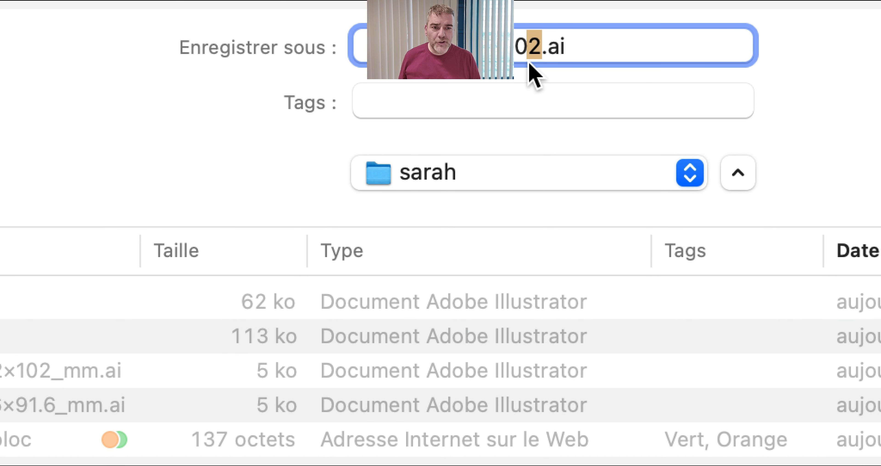
text(3)
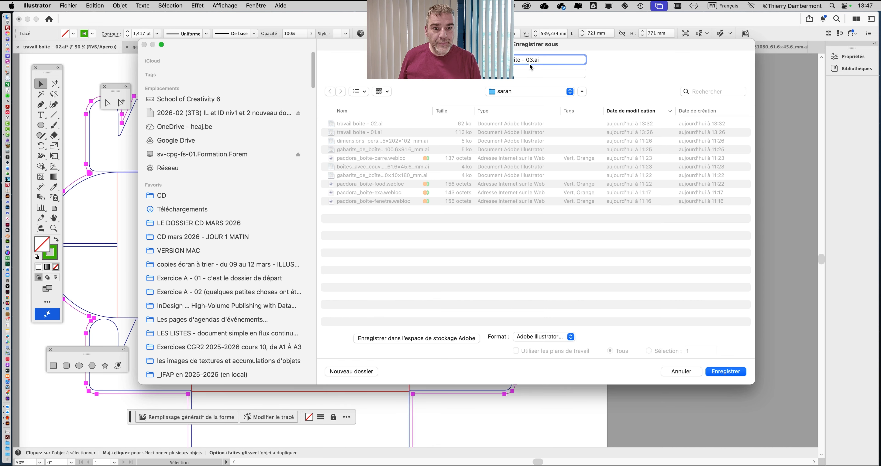
click(725, 371)
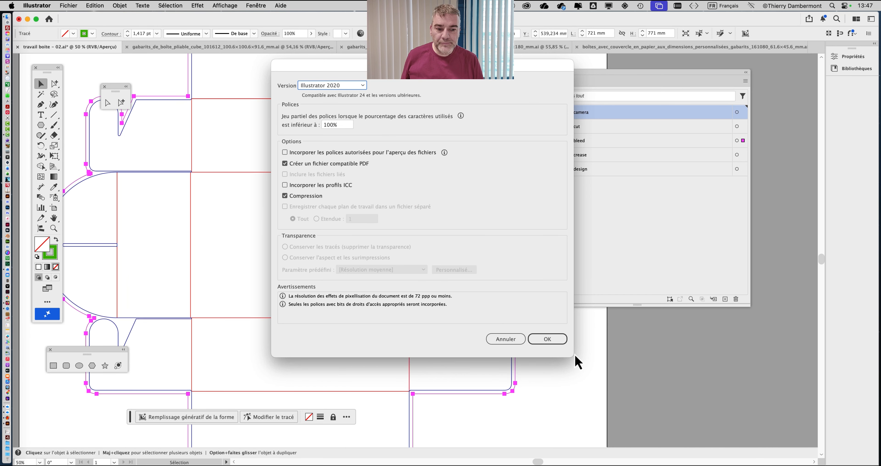
click(565, 342)
click(613, 224)
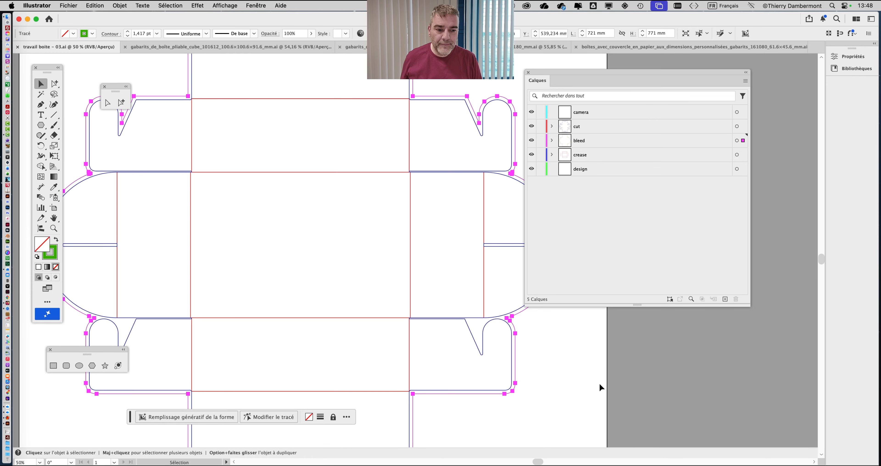
Deselect the bleed path and examine which objects the crease, bleed and cut layers contain.
click(600, 384)
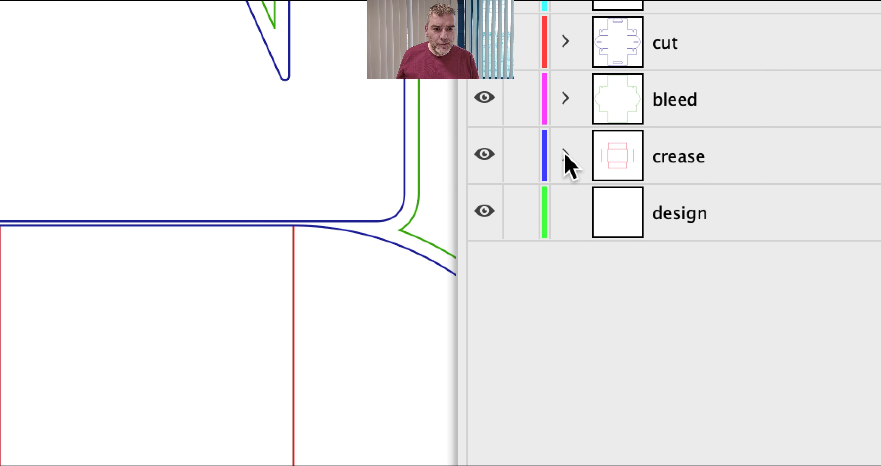
click(512, 158)
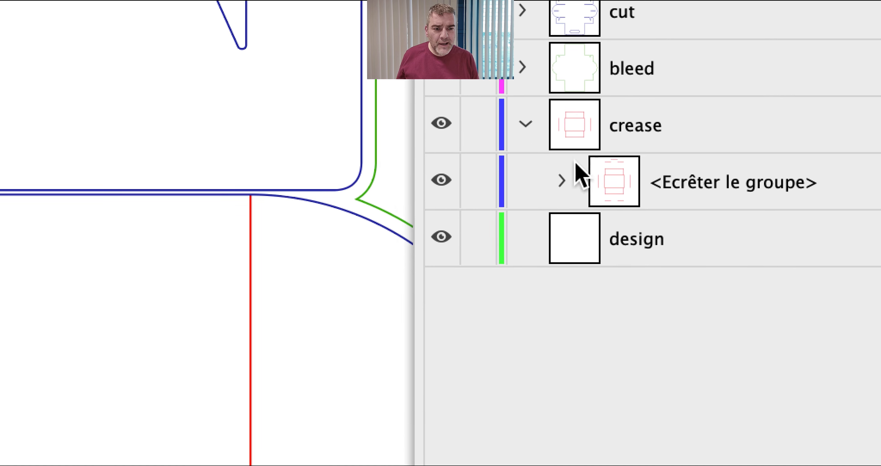
click(522, 98)
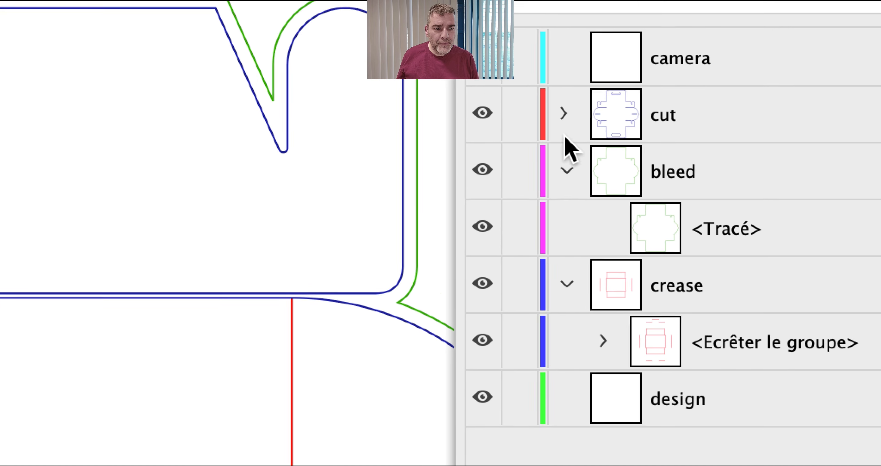
click(563, 113)
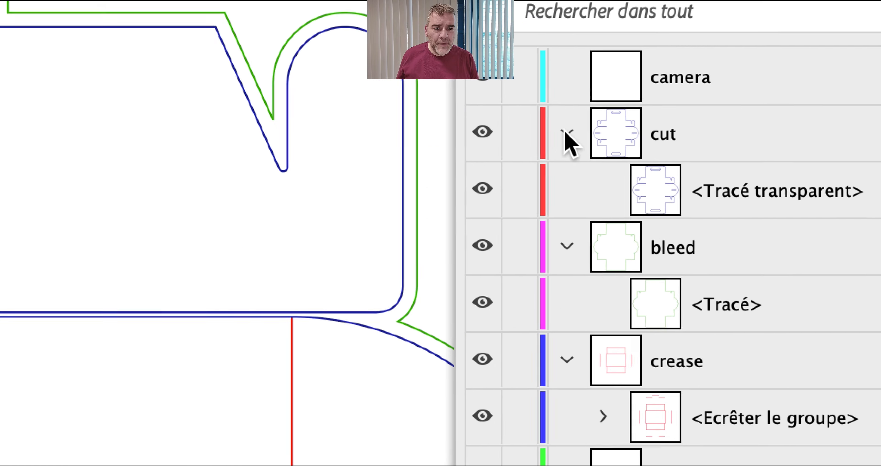
click(566, 132)
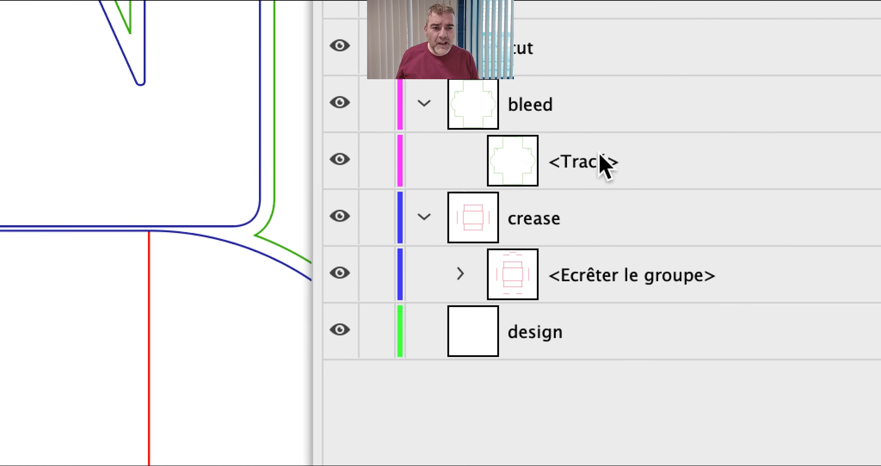
click(565, 143)
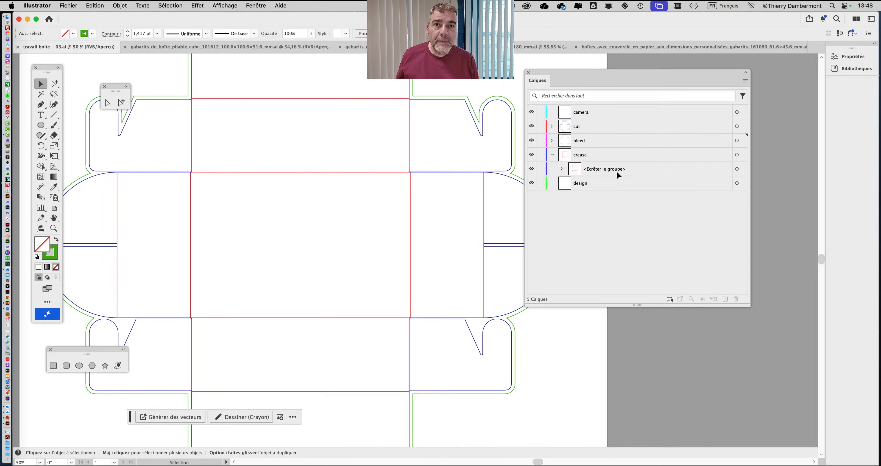
Release the clipping mask of the clip group in the crease layer.
click(737, 170)
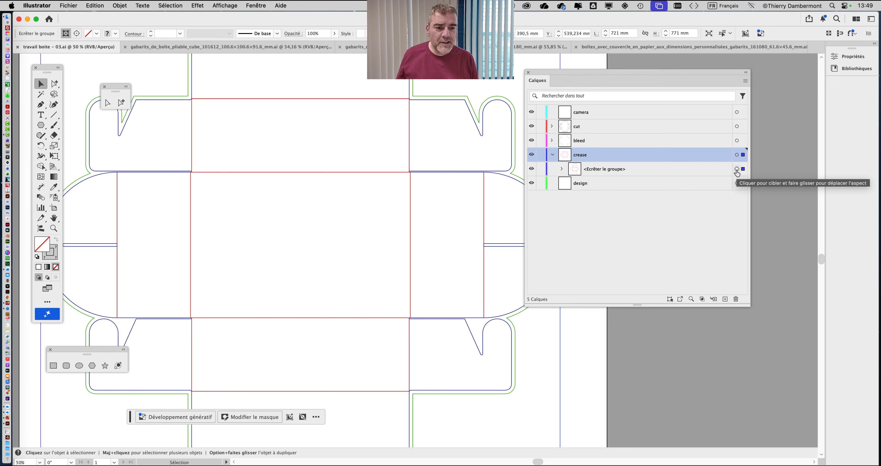
drag(747, 305, 684, 267)
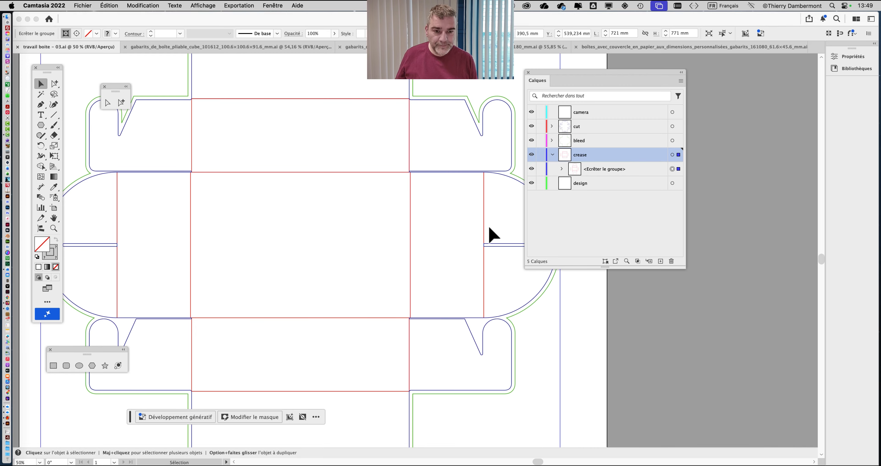
key(super+minus)
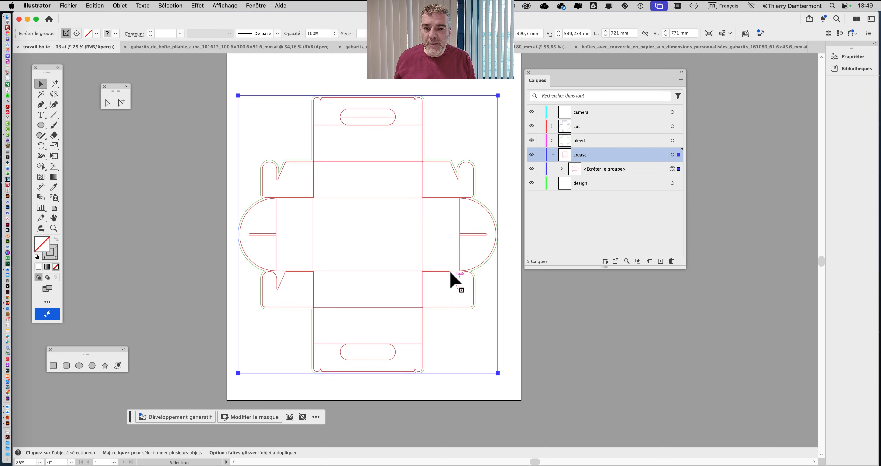
click(128, 7)
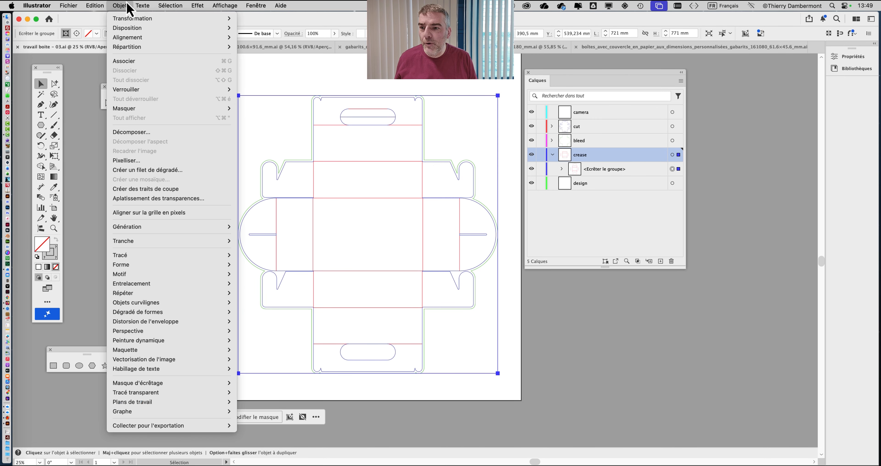
mouse_move(156, 383)
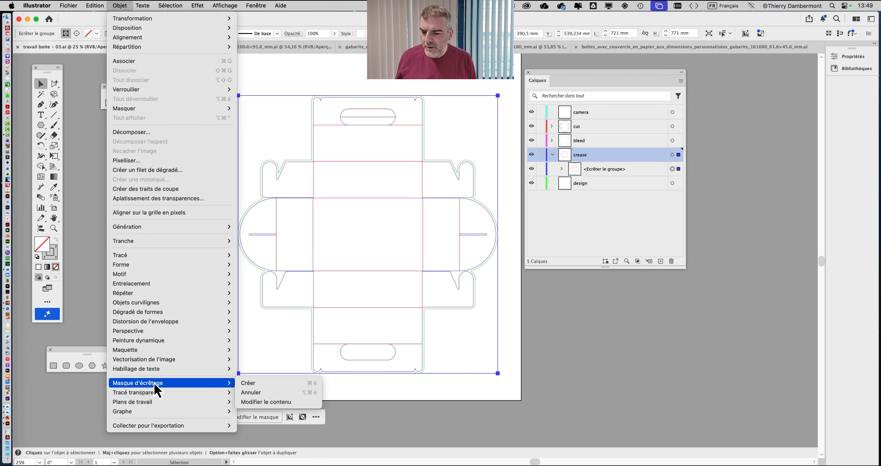
click(252, 392)
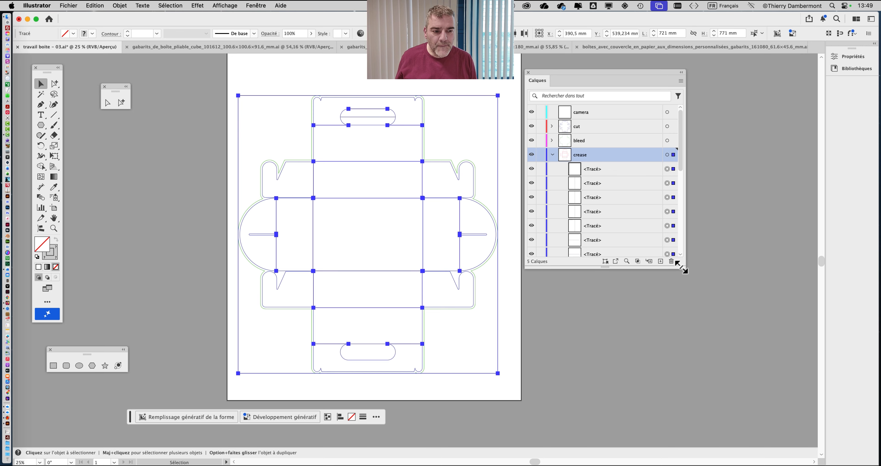
Enlarge the Layers panel to examine the individual paths in the crease layer, and clear the selection.
drag(684, 268, 694, 404)
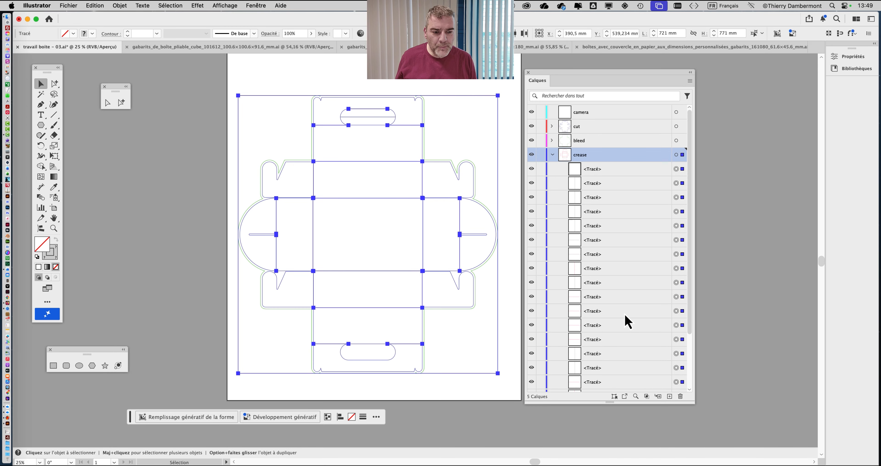
scroll(626, 325, down, 3)
scroll(626, 327, up, 2)
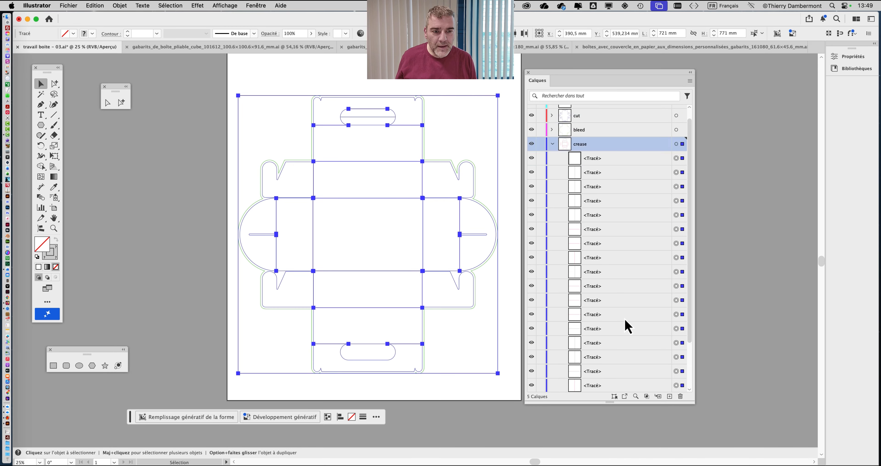
scroll(629, 319, down, 1)
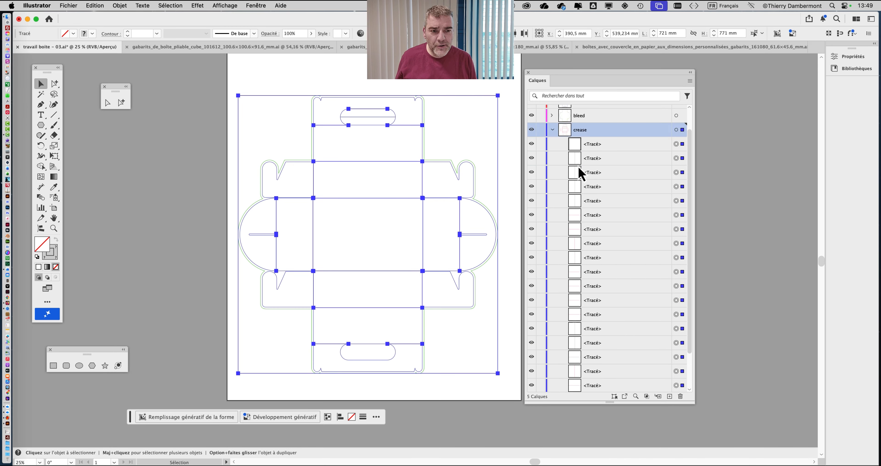
scroll(580, 186, down, 2)
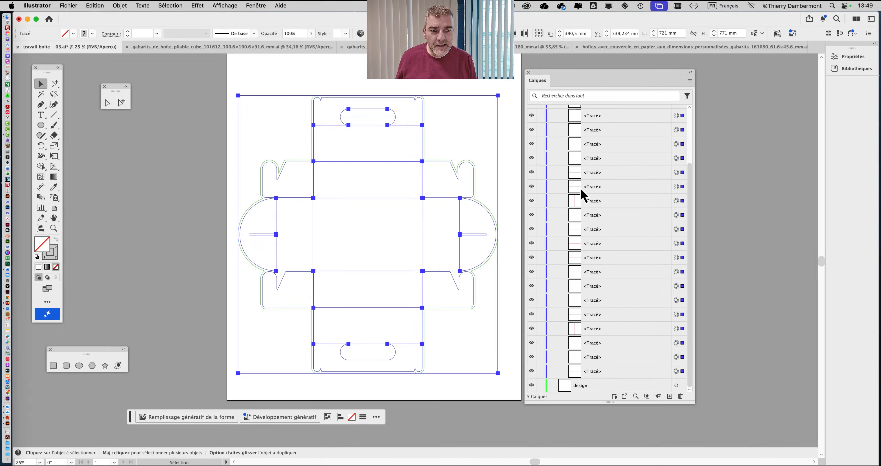
drag(692, 404, 755, 443)
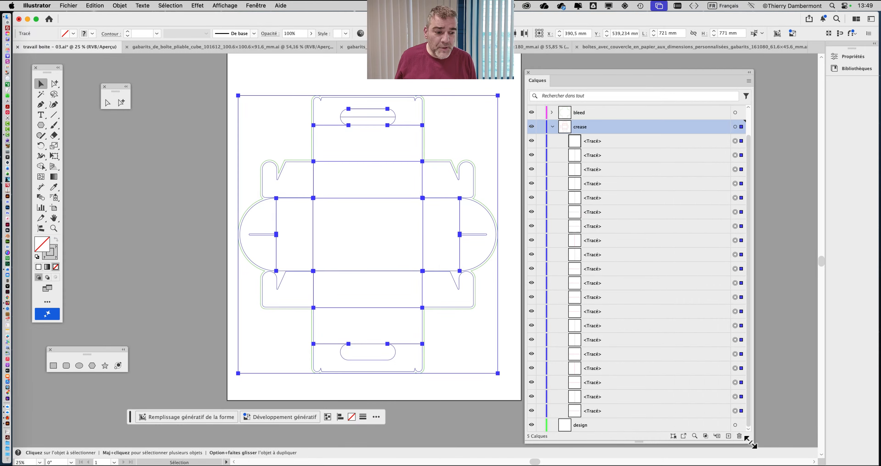
scroll(641, 313, up, 2)
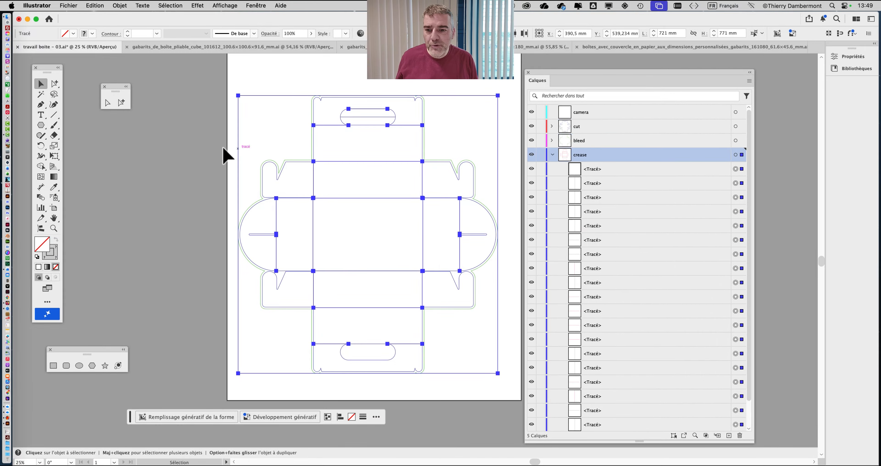
click(209, 143)
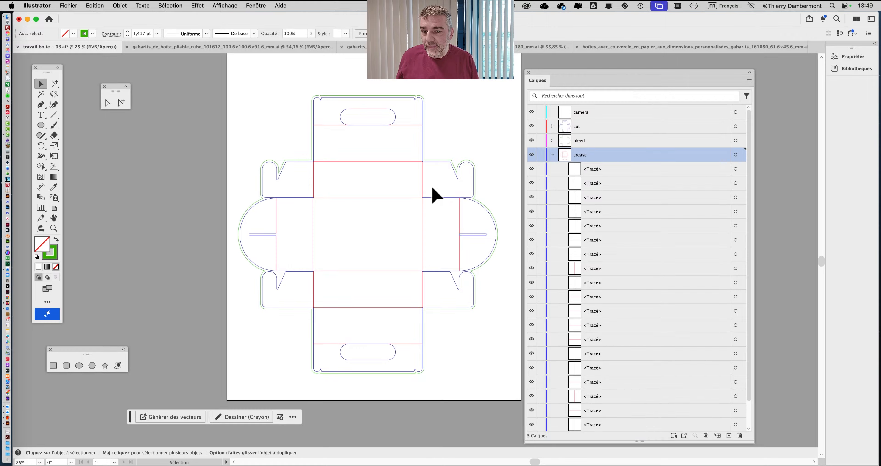
scroll(417, 180, up, 2)
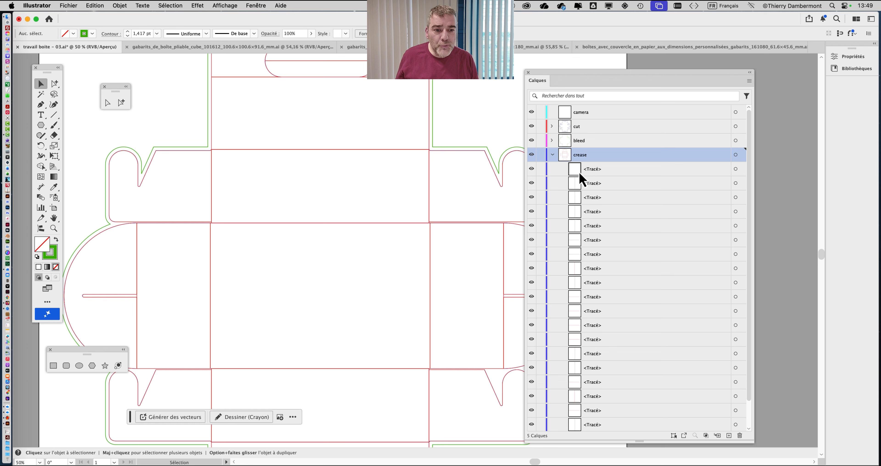
click(553, 155)
click(552, 155)
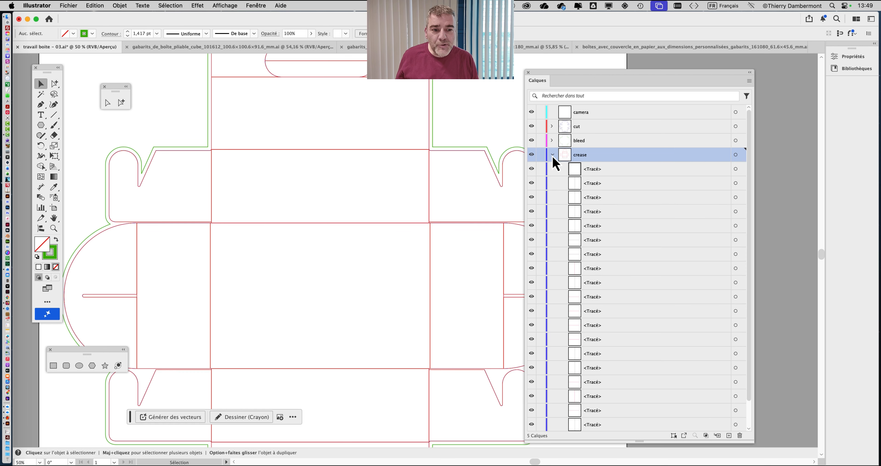
click(553, 155)
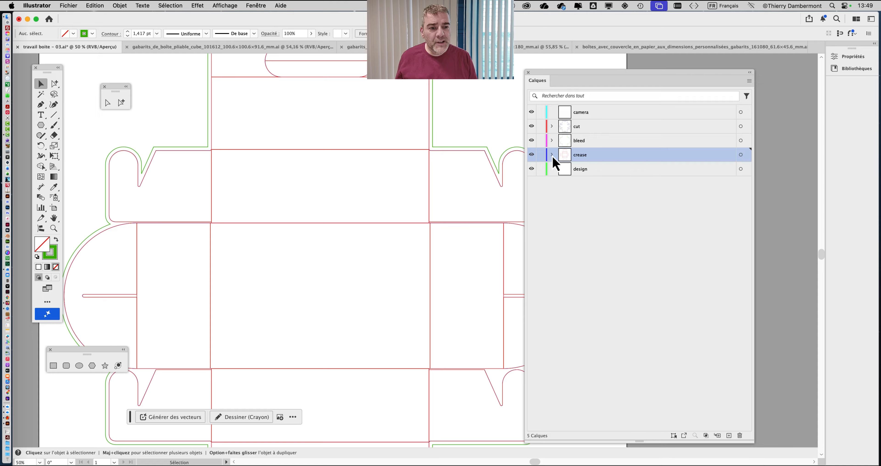
click(552, 155)
click(552, 154)
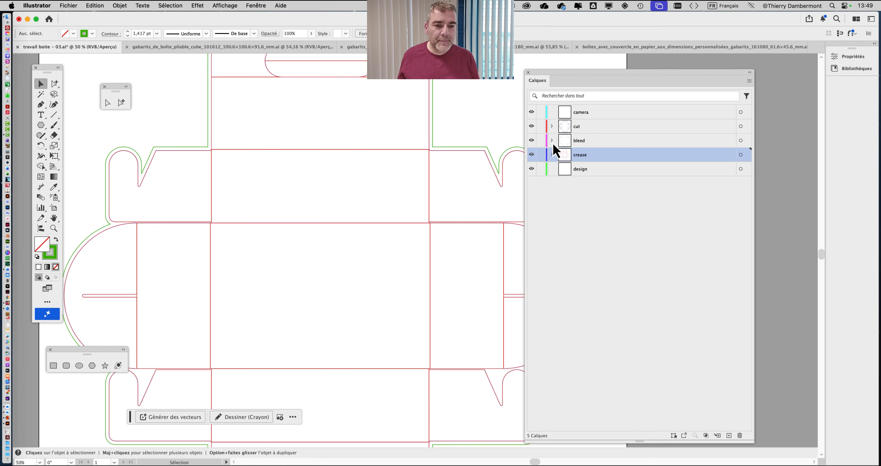
click(553, 155)
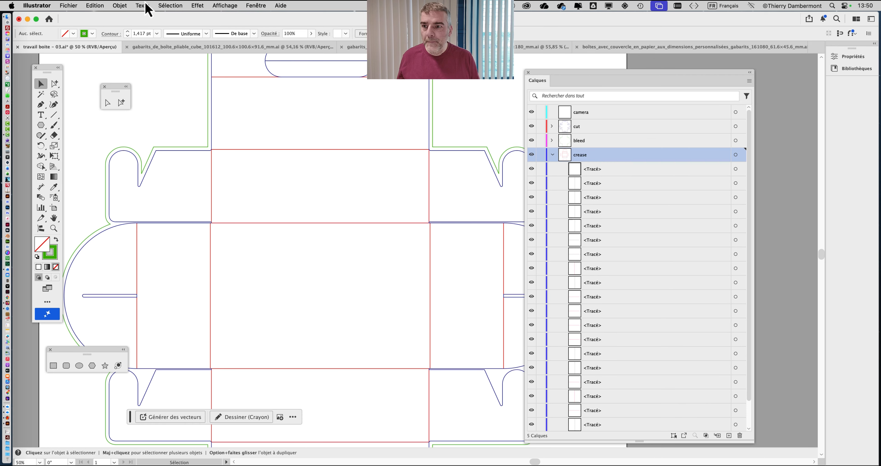
click(120, 6)
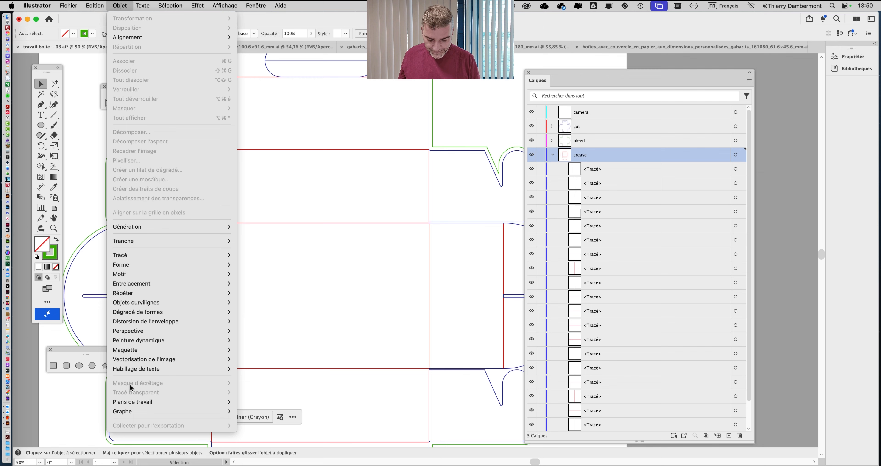
click(657, 62)
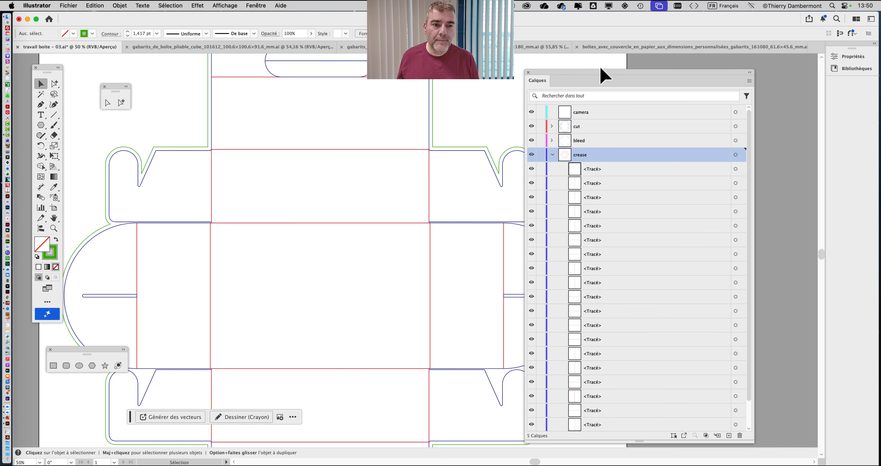
Move the Layers panel clear of the artboard and collapse the crease layer.
drag(599, 72, 689, 61)
scroll(422, 212, down, 2)
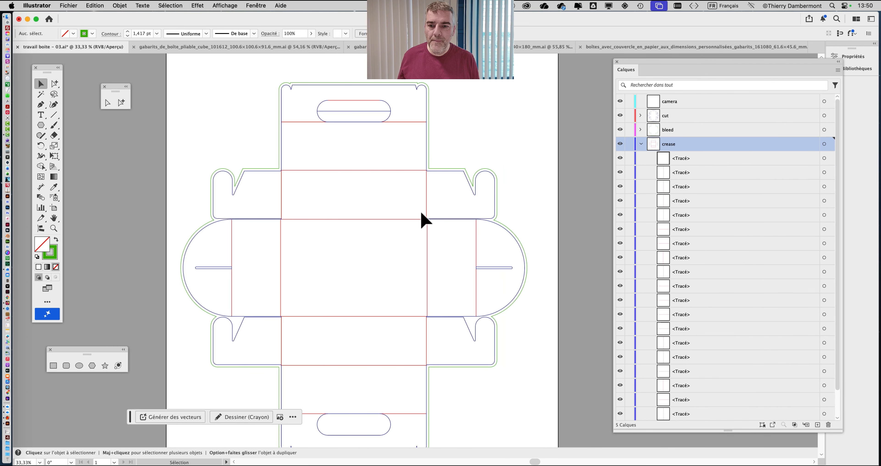
drag(402, 228, 433, 192)
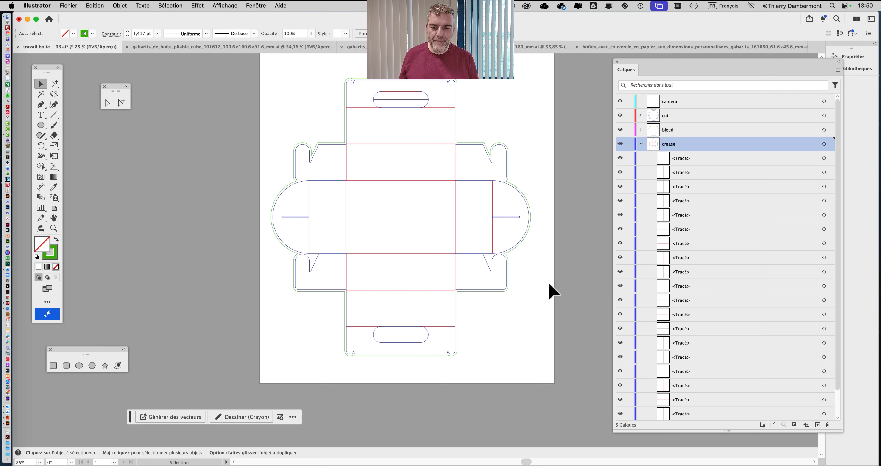
click(641, 145)
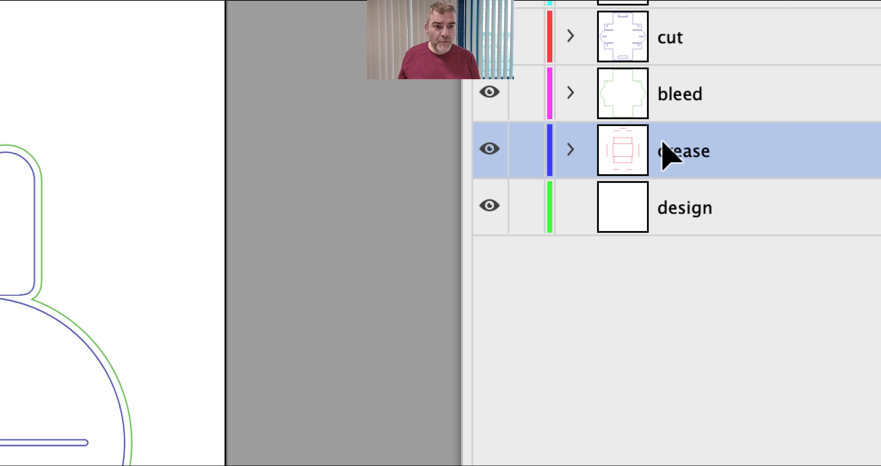
Check the contents of the crease, bleed and cut layers, leaving each layer collapsed.
click(570, 149)
click(570, 149)
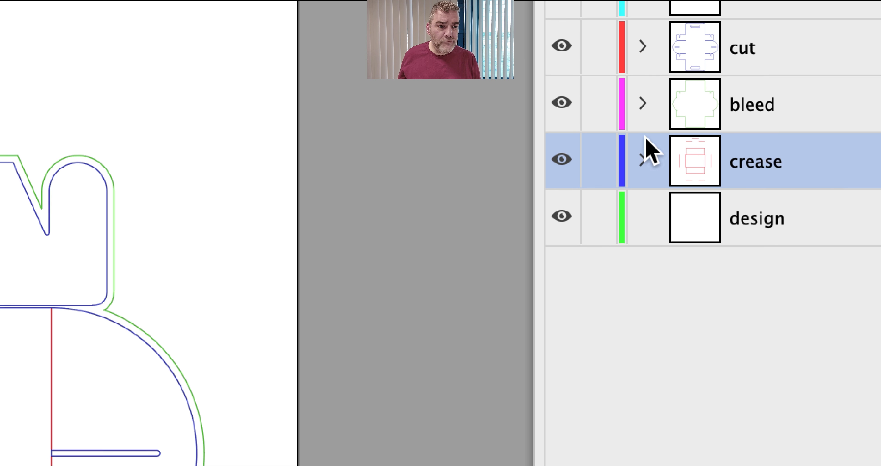
click(643, 104)
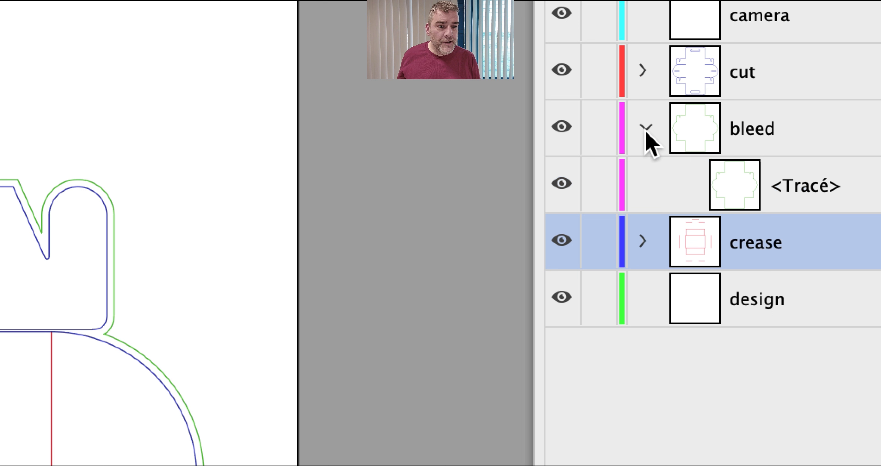
click(643, 104)
click(645, 114)
click(645, 114)
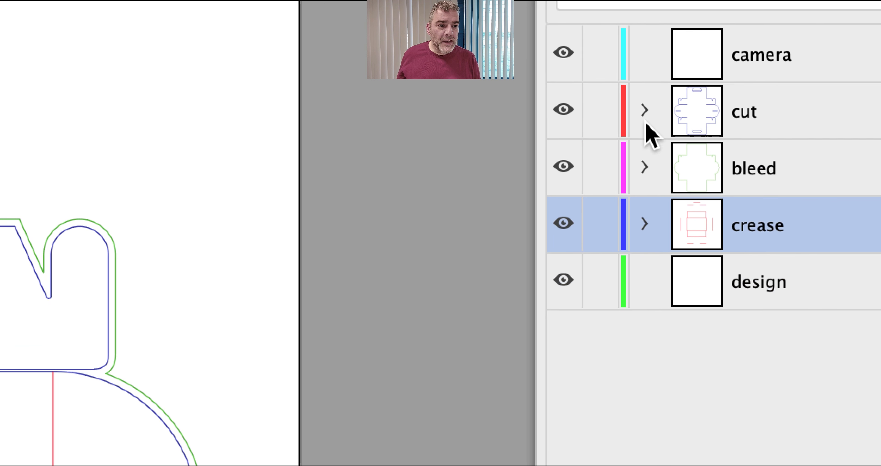
Lock the cut, bleed and crease layers, leaving the camera and design layers editable.
click(601, 115)
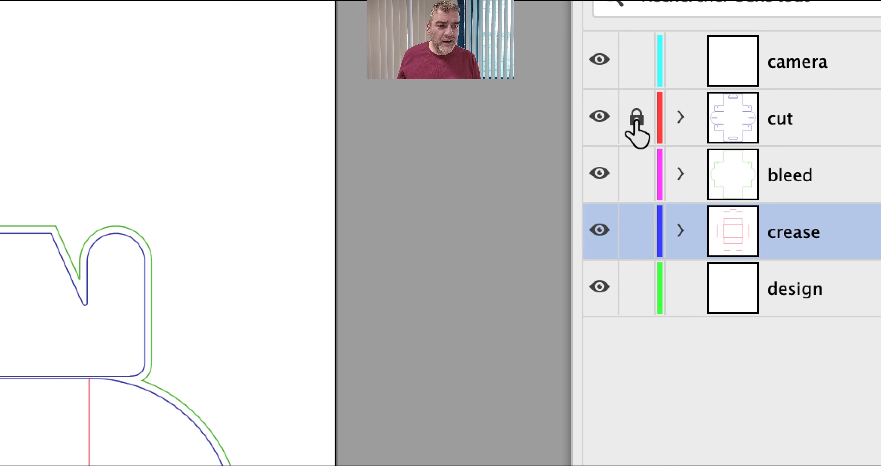
click(636, 174)
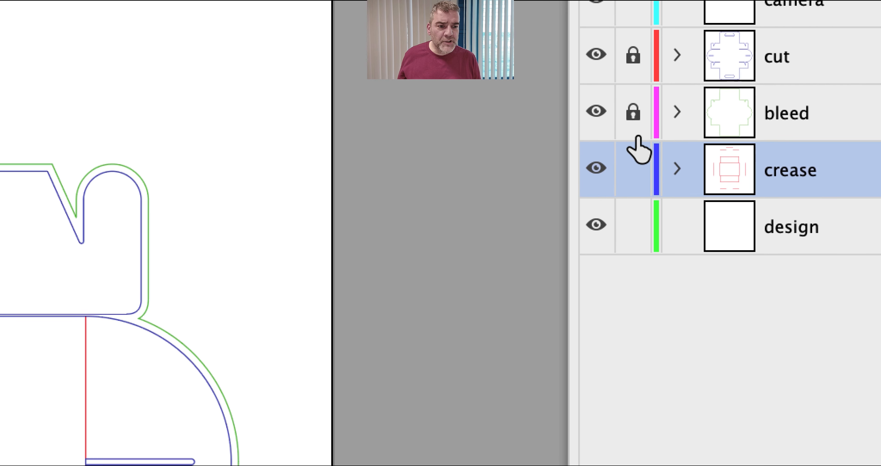
click(636, 232)
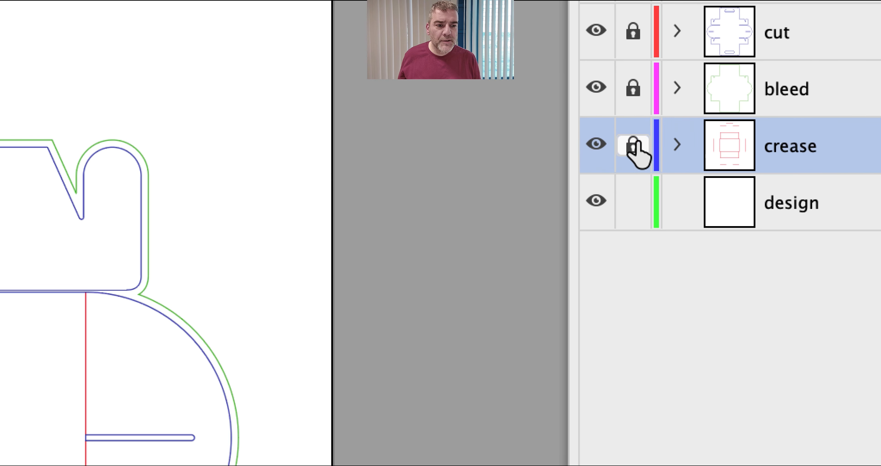
Unlock the crease and bleed layers briefly and lock both of them again.
click(633, 146)
click(633, 88)
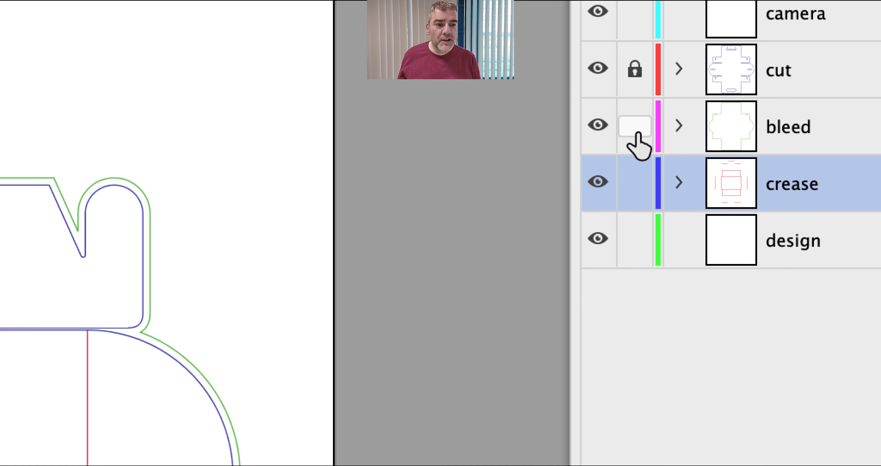
click(635, 129)
click(635, 183)
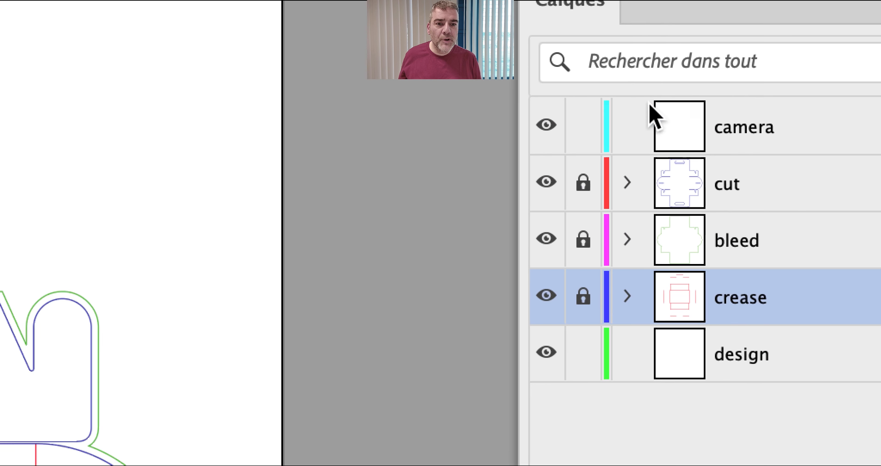
Lock the camera layer, leaving only the design layer editable, and clear the layer highlight.
click(584, 126)
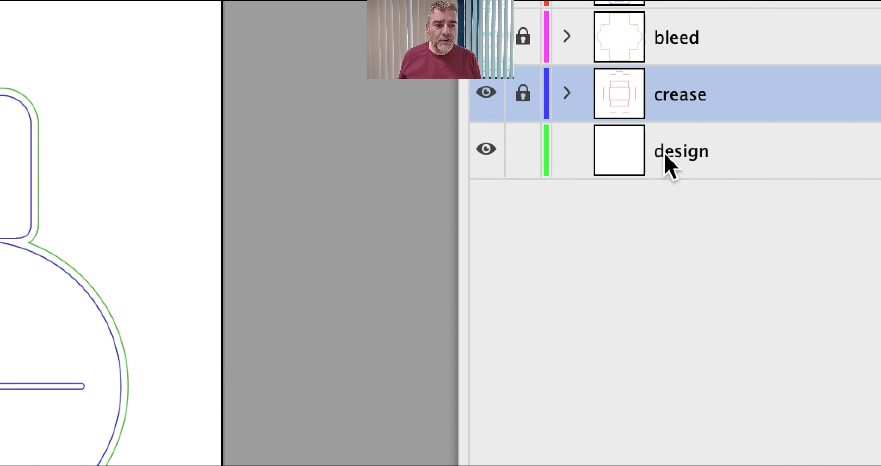
click(666, 156)
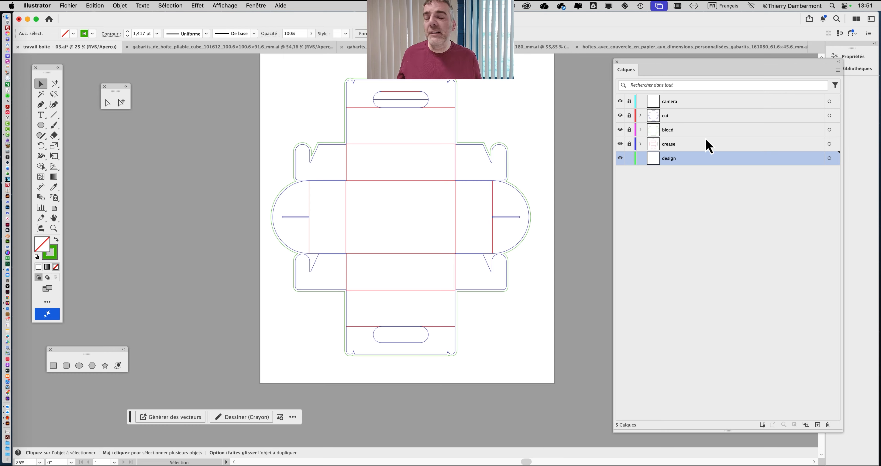
click(679, 215)
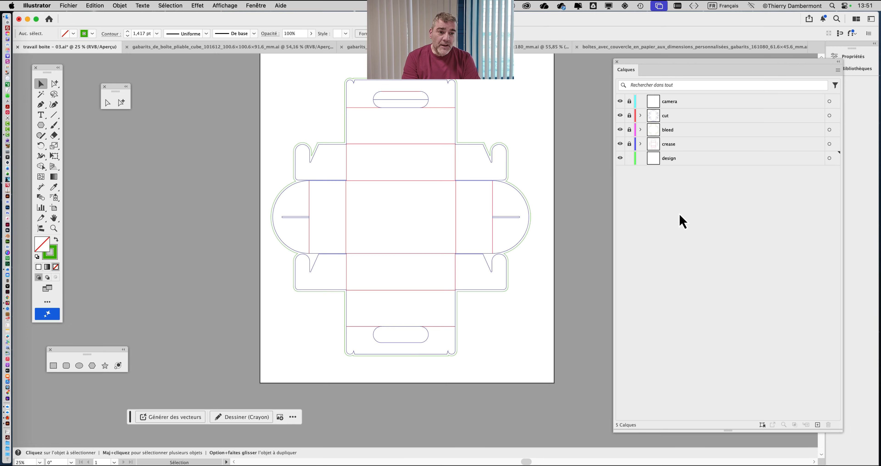
Save the document under the new name "travail boite - 04.ai" in Illustrator 2020 format, keeping the PDF compatibility and compression options.
click(76, 6)
click(96, 98)
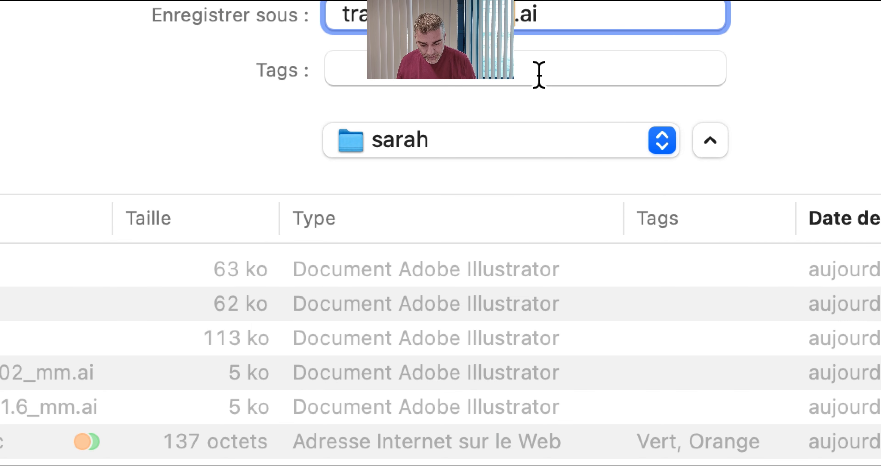
key(BackSpace)
text(4)
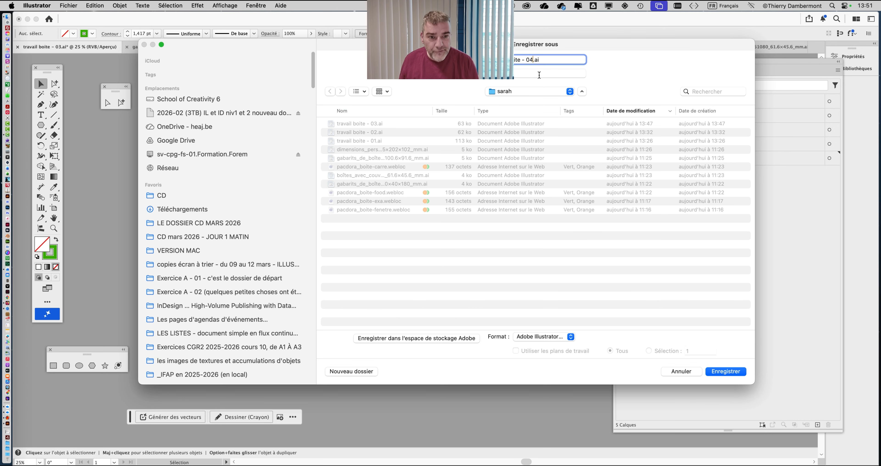
click(726, 371)
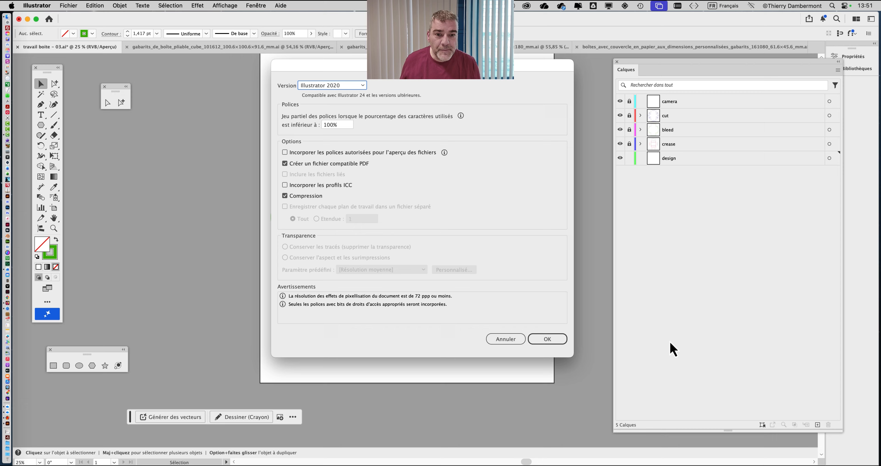
click(549, 339)
Make the design layer active and bring the whole artboard into view with free space beside it.
click(698, 163)
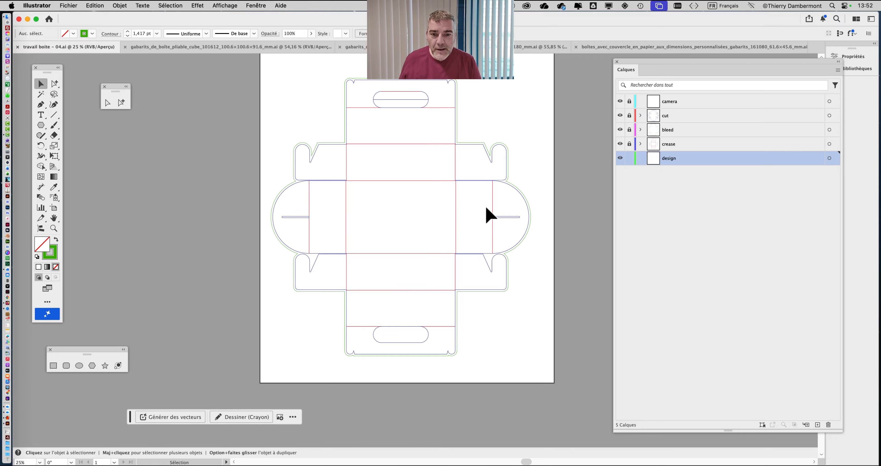
drag(487, 217, 268, 209)
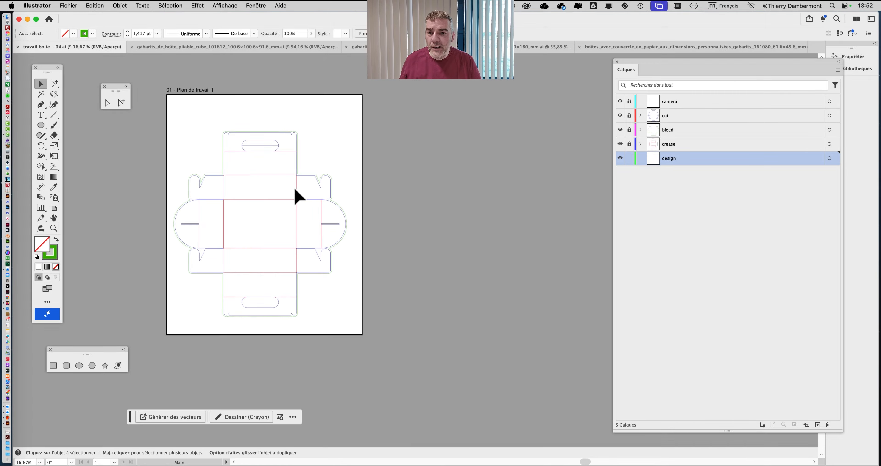